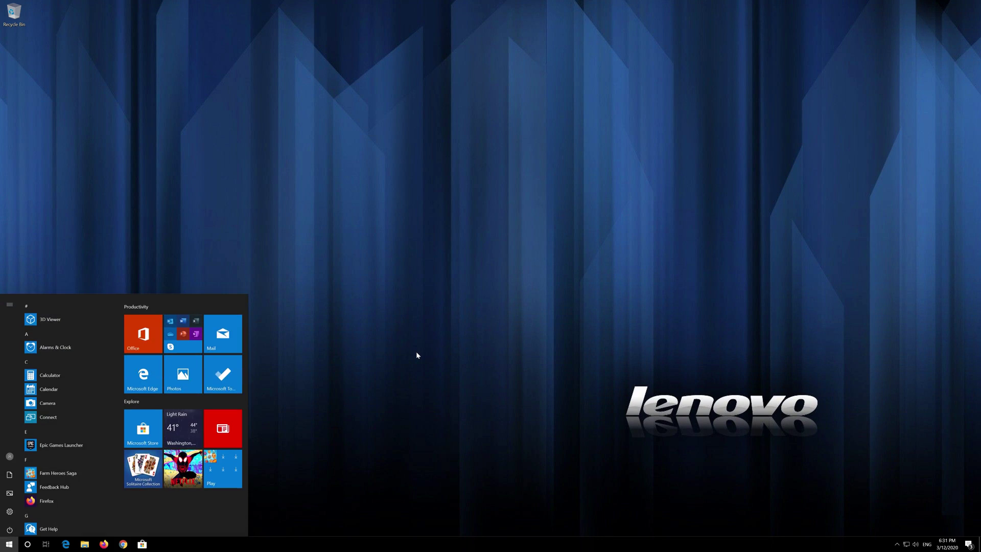
Search the Start menu for 'device manager' and launch the Device Manager best match
type("device ma")
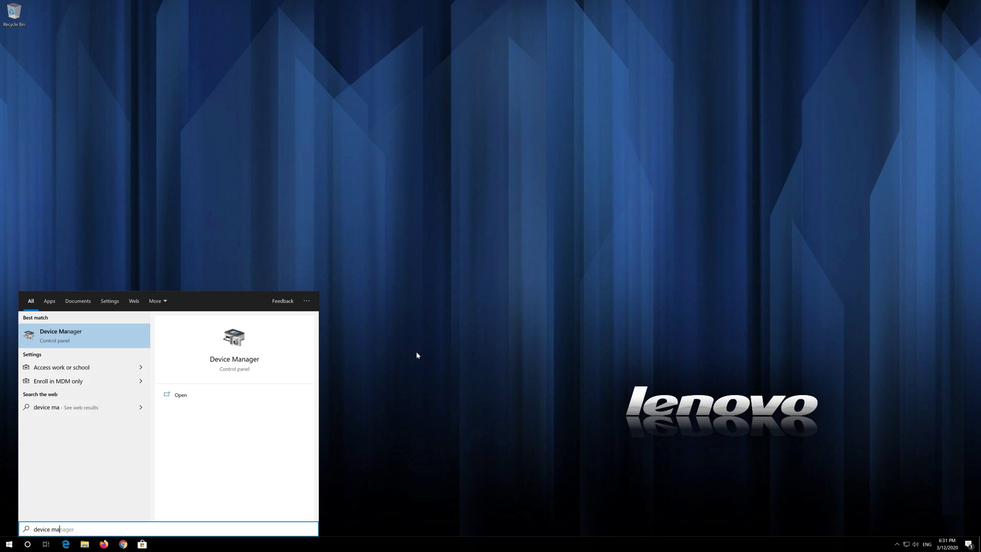
type("nager")
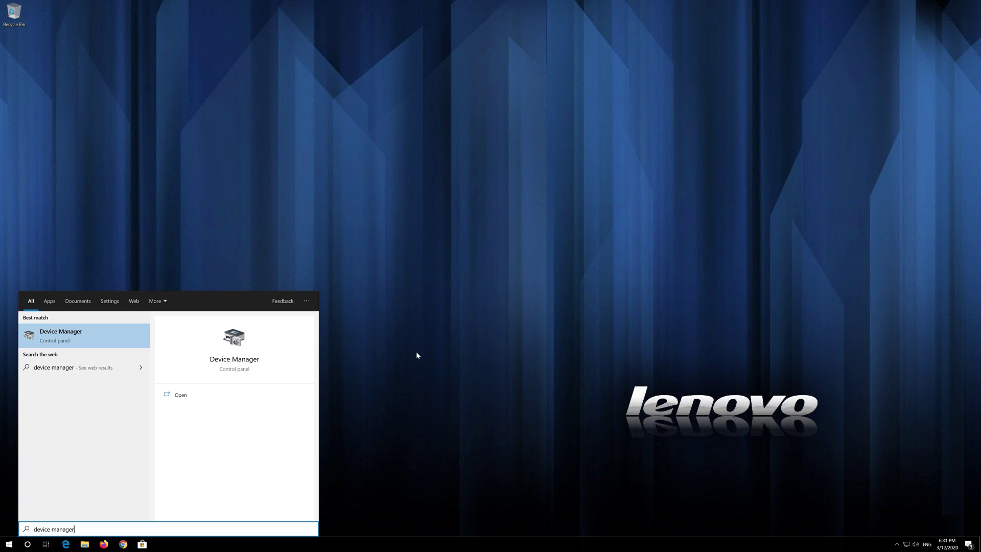
left_click(74, 336)
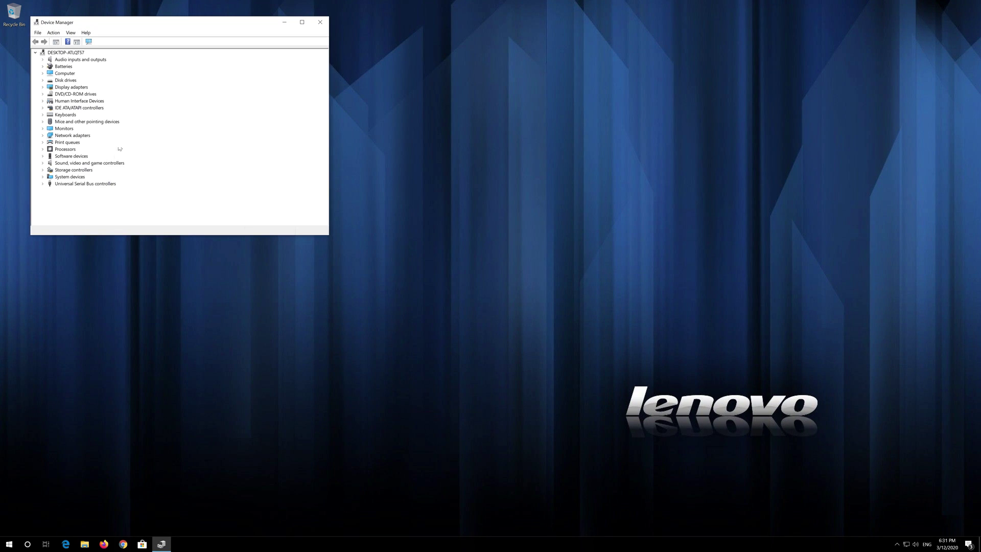
Uninstall the Intel(R) PRO/1000 MT Desktop Adapter under Network adapters, then close Device Manager
mouse_move(181, 27)
left_mouse_down()
mouse_move(461, 134)
mouse_move(440, 132)
left_mouse_up()
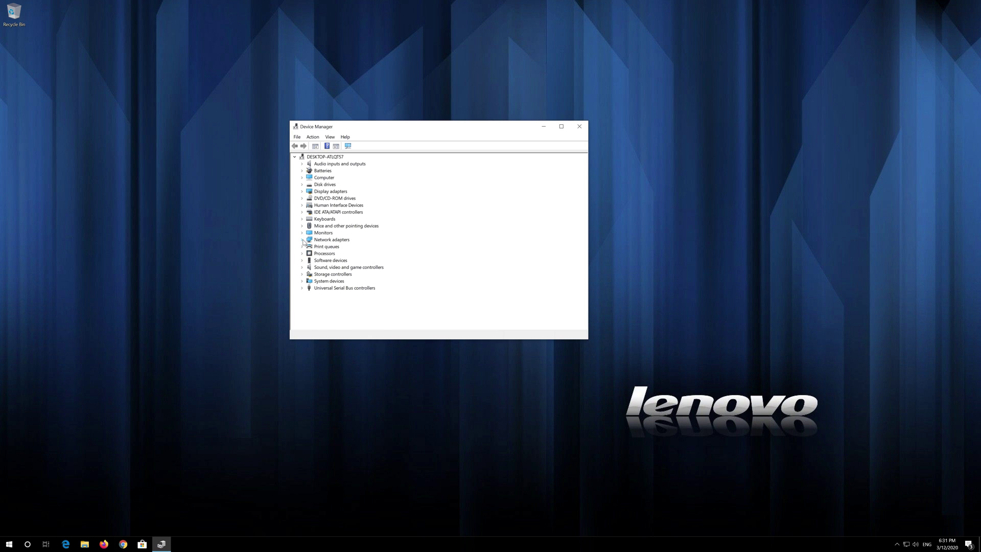
left_click(301, 240)
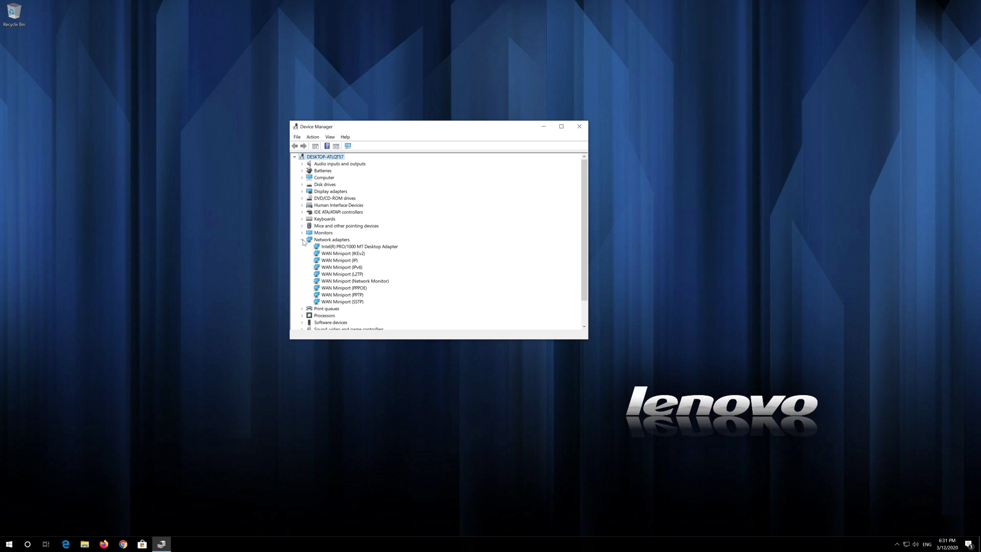
left_click(337, 247)
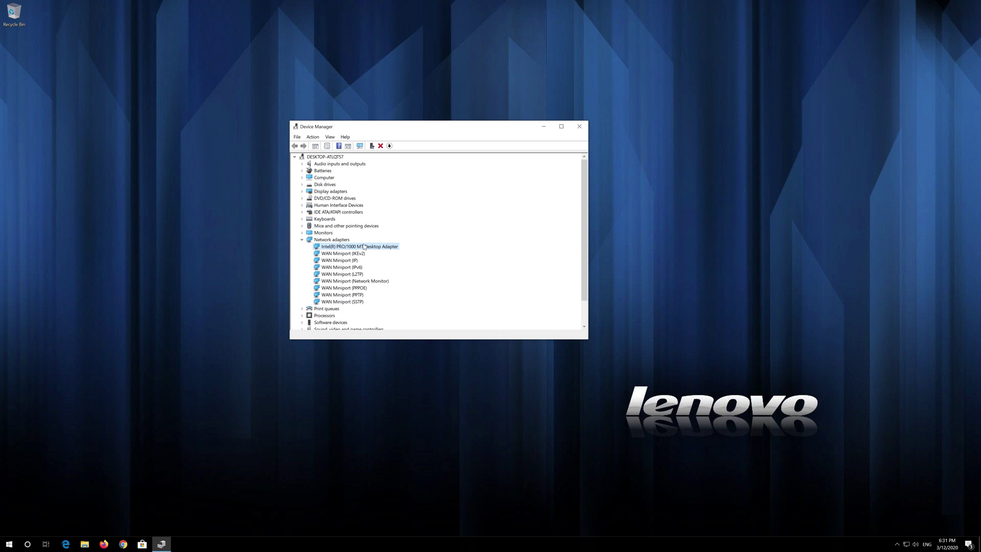
right_click(364, 247)
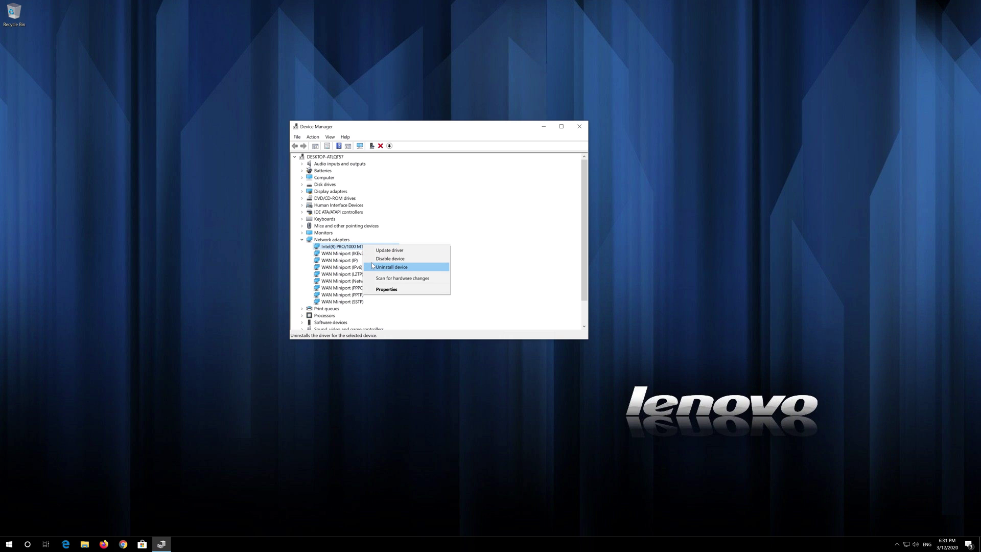
left_click(409, 269)
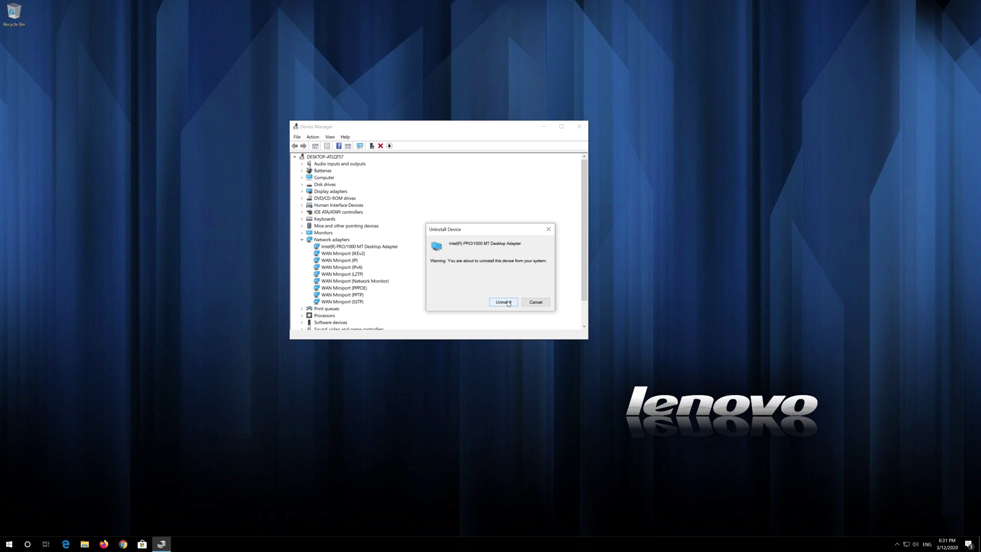
left_click(508, 303)
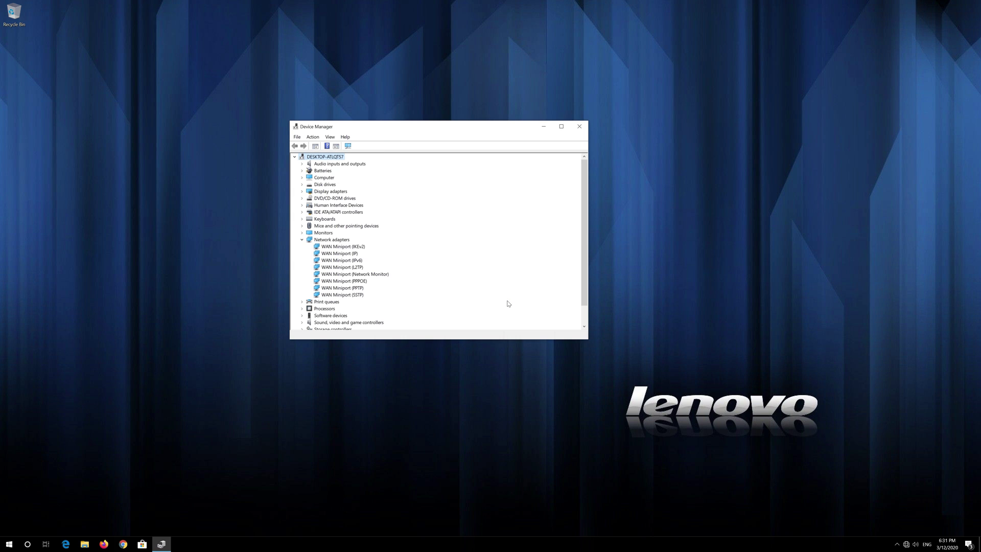
left_click(586, 130)
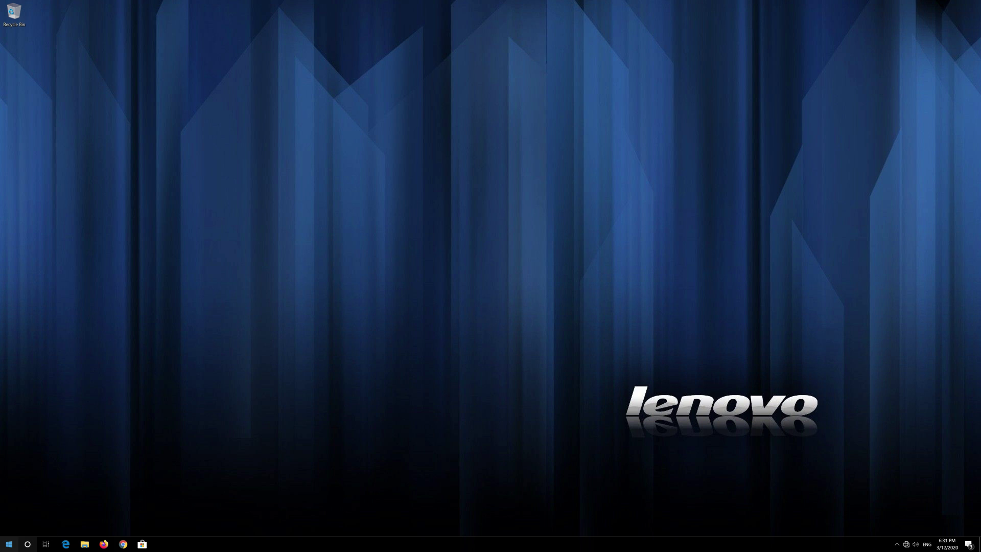
Restart the computer from the Start menu's power options, then launch Firefox to test connectivity
left_click(8, 543)
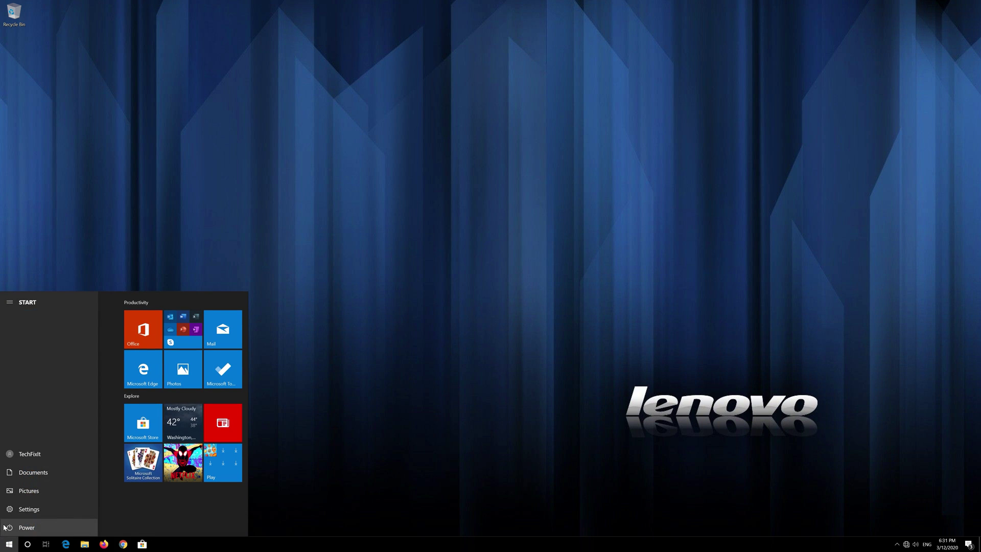
left_click(20, 527)
left_click(23, 508)
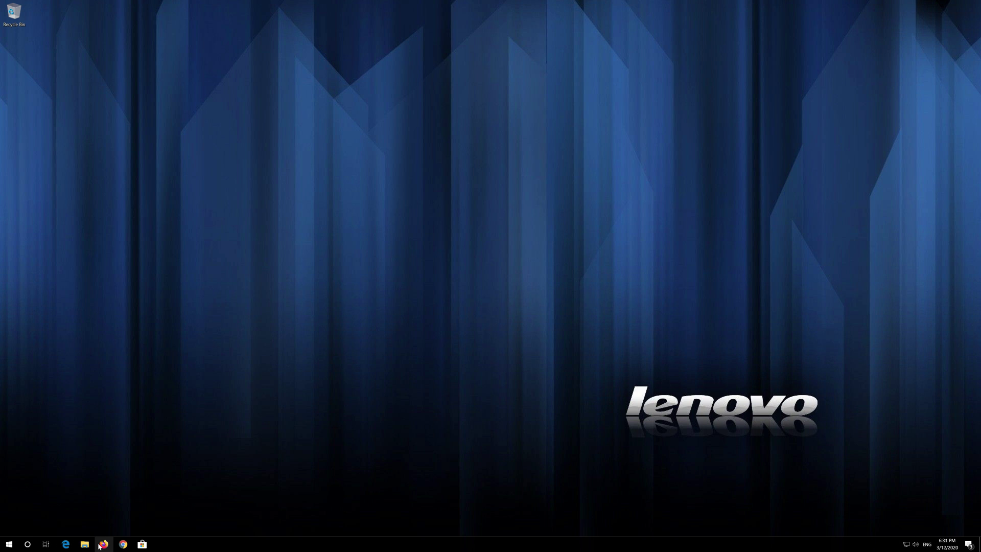
left_click(100, 545)
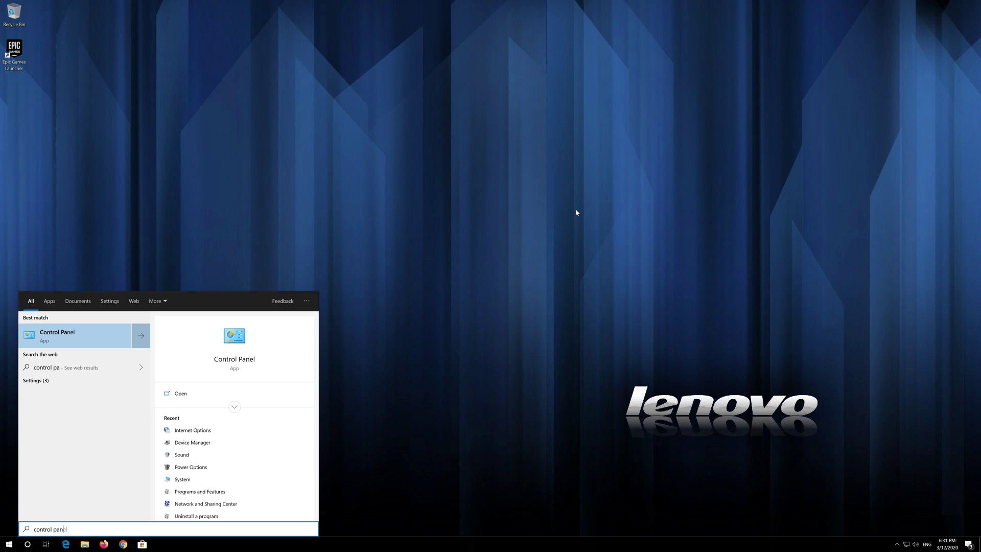
Open Control Panel from a Start search, then go to Network and Internet > Internet Options
type("nel")
left_click(97, 333)
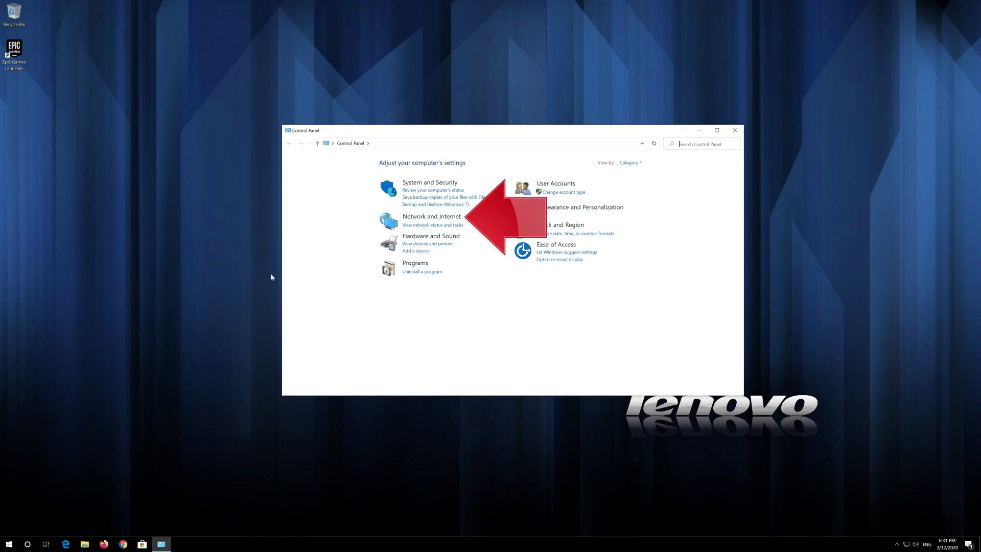
left_click(445, 217)
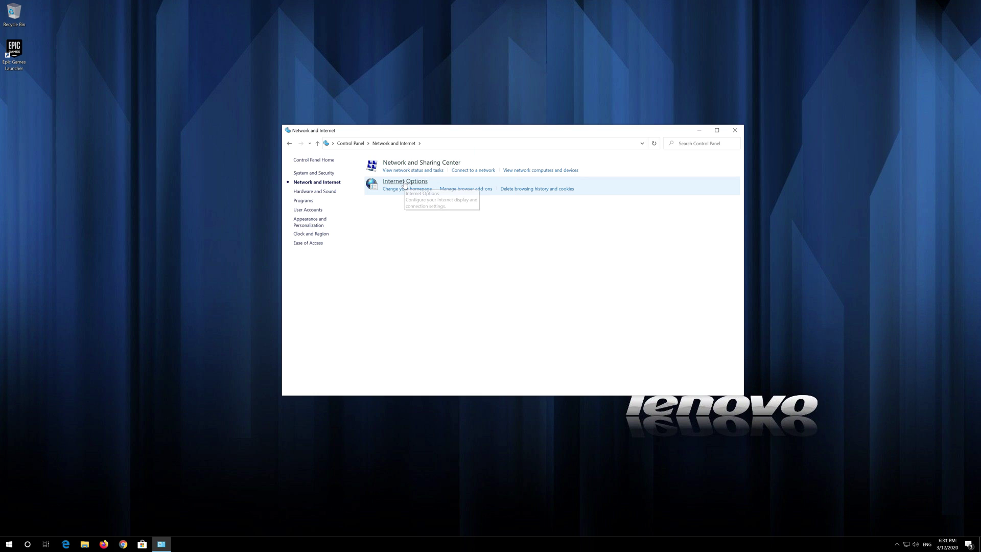
left_click(404, 182)
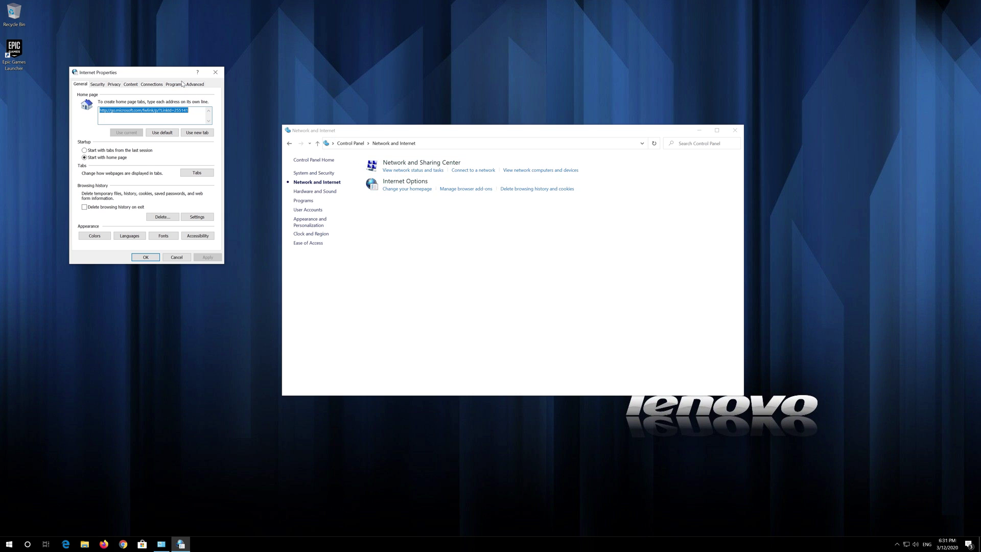
Uncheck 'Use a proxy server for your LAN' in Connections > LAN settings and confirm with OK
left_click_drag(167, 72, 495, 153)
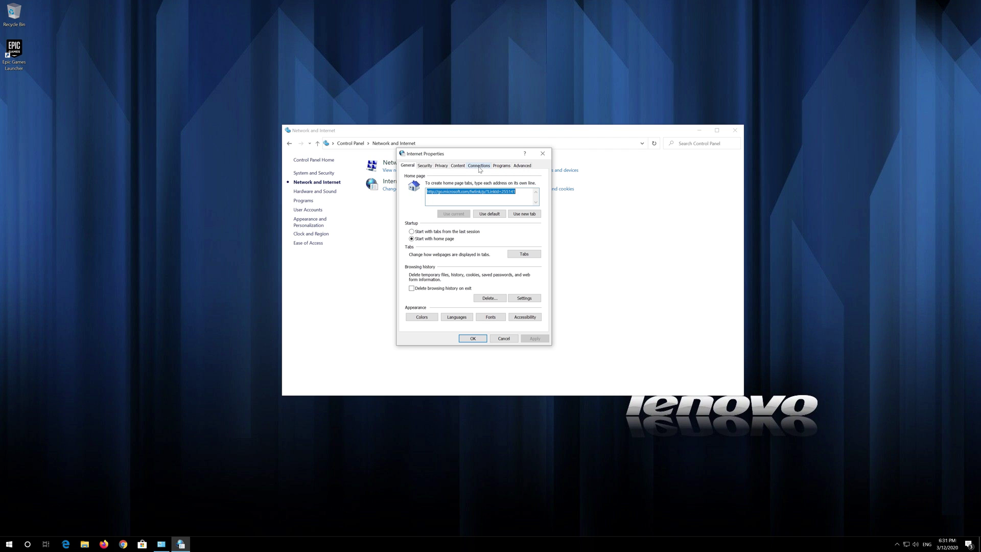
left_click(480, 166)
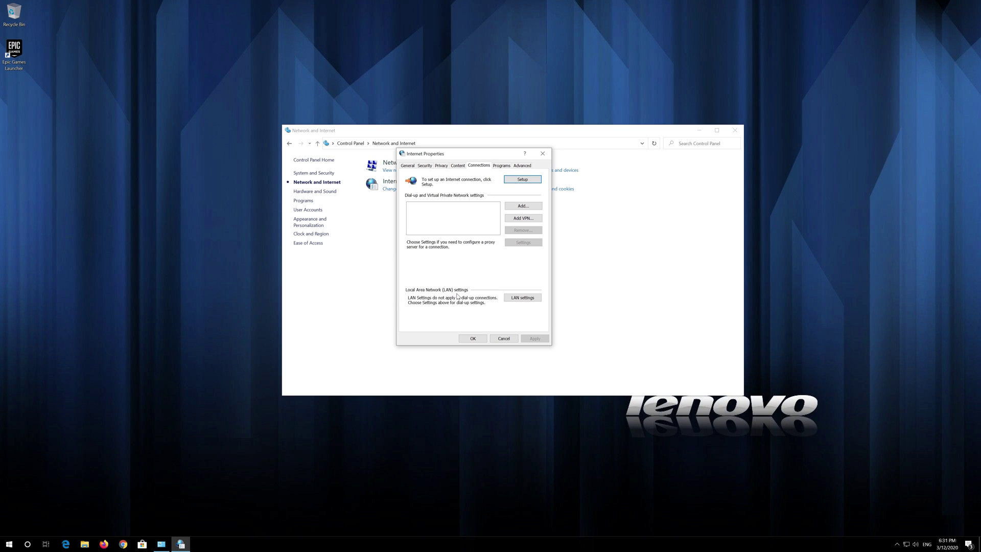
left_click(527, 301)
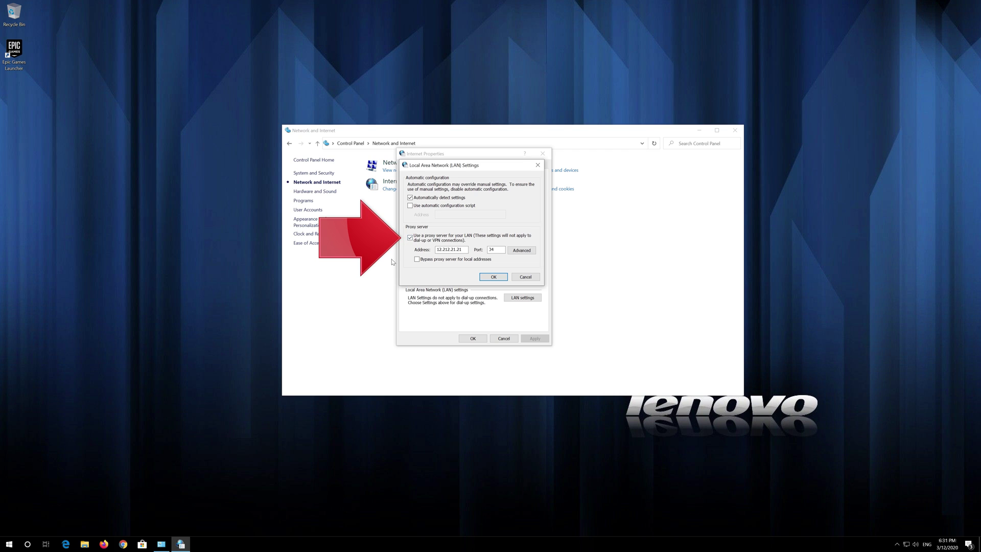
left_click(409, 237)
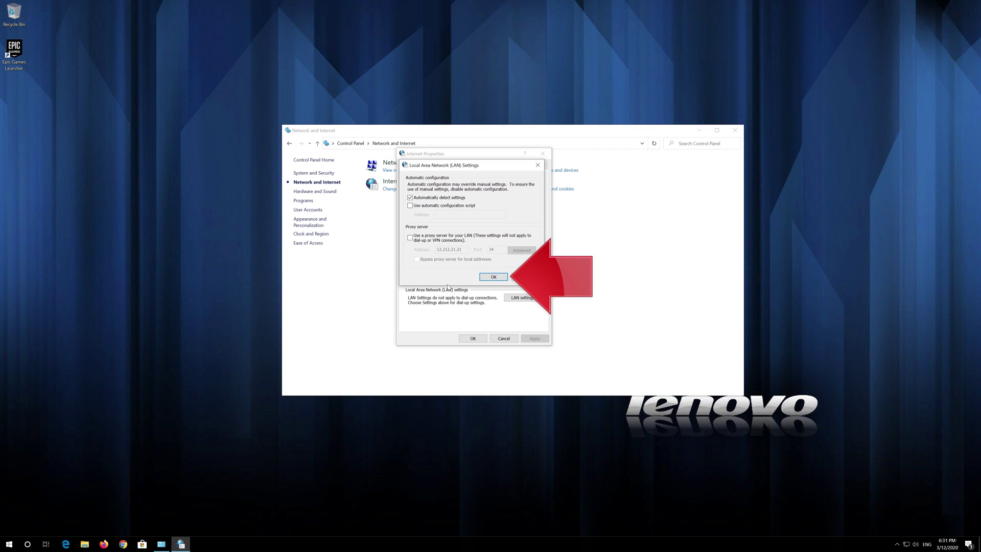
left_click(498, 276)
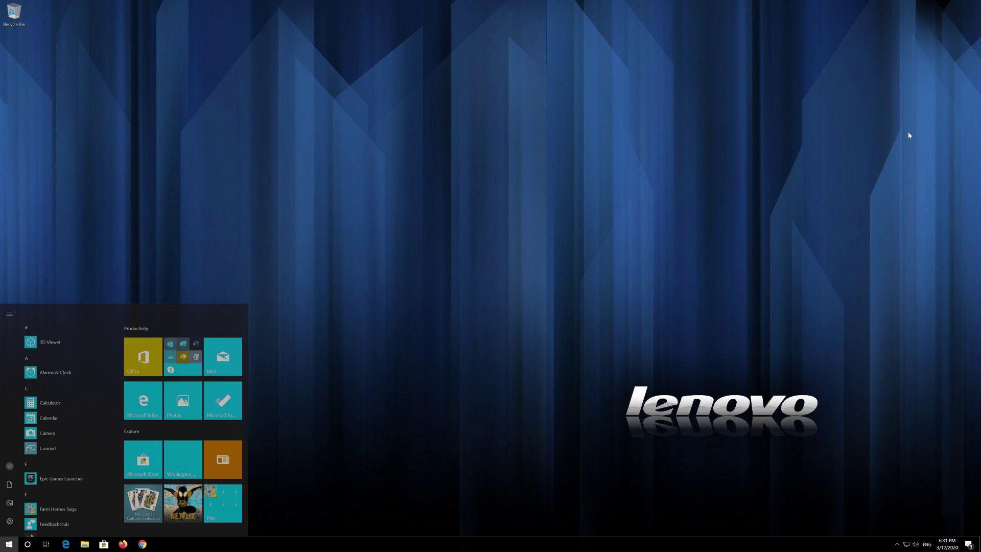
Run Command Prompt as administrator from a 'cmd' Start search, accepting the UAC prompt
type("cmd")
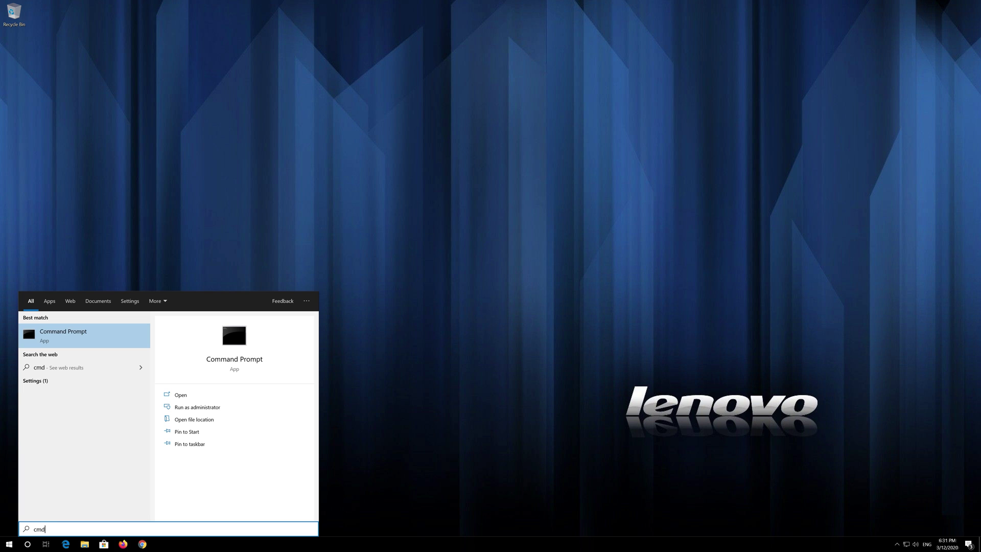
right_click(99, 340)
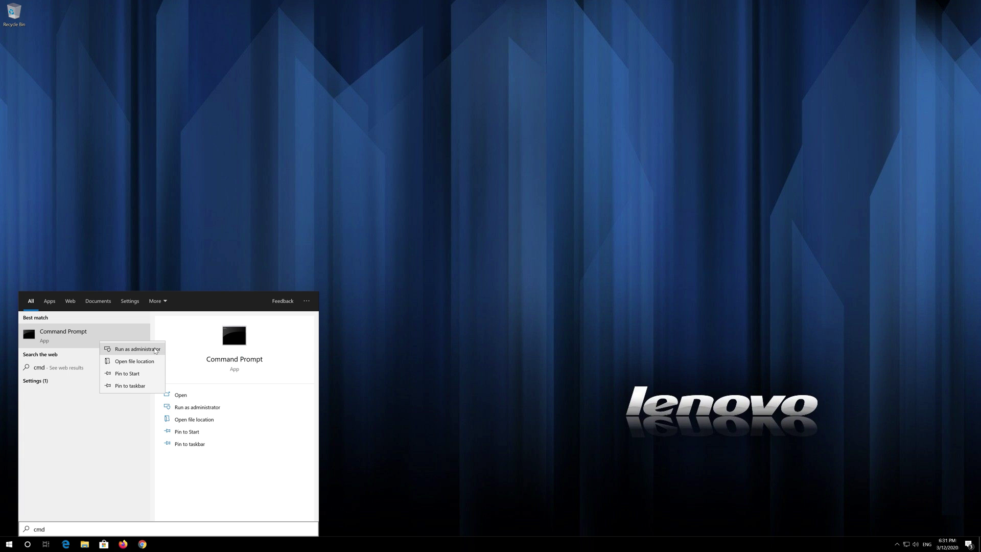
left_click(137, 348)
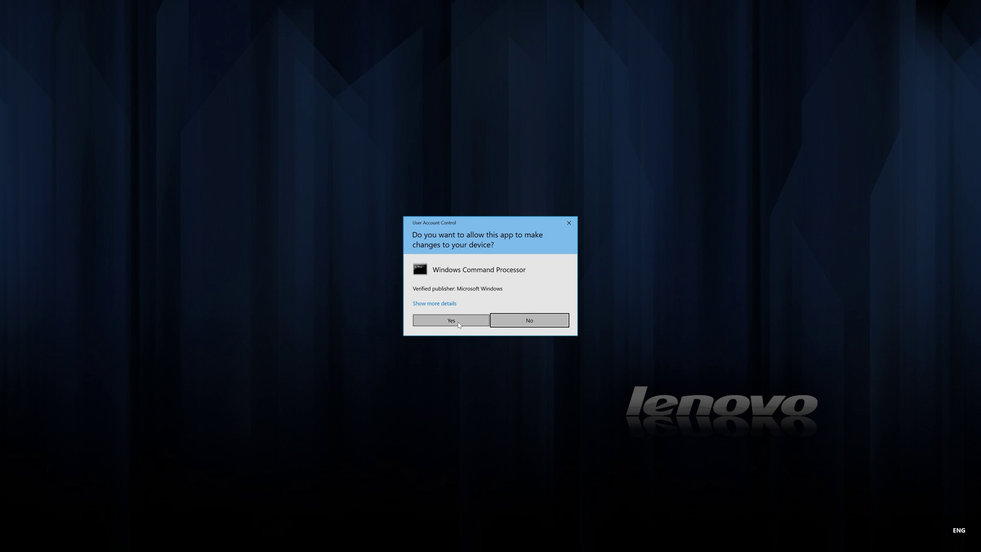
left_click(458, 322)
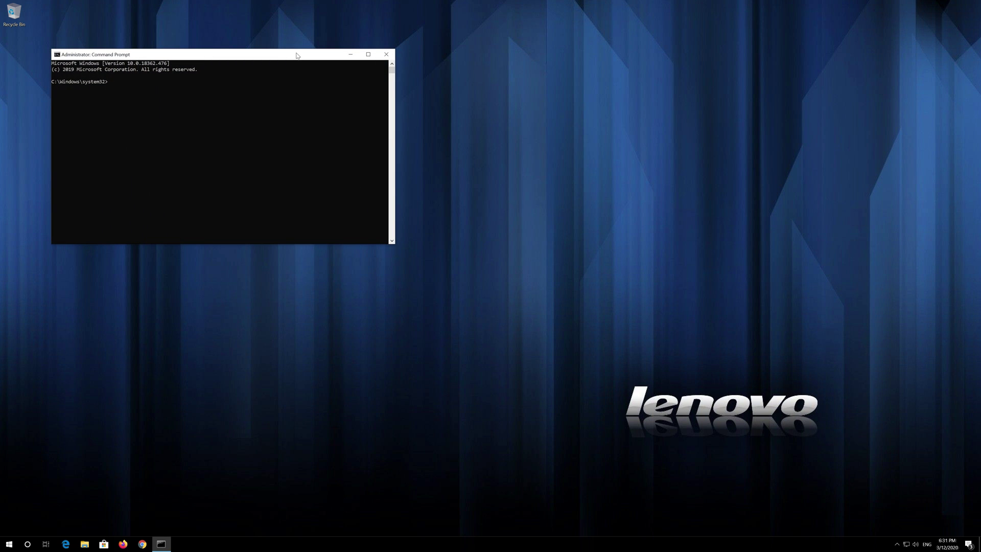
Enlarge the console and run 'netsh int ip reset C:\resetlog.txt', then the Winsock reset
left_click_drag(296, 55, 523, 159)
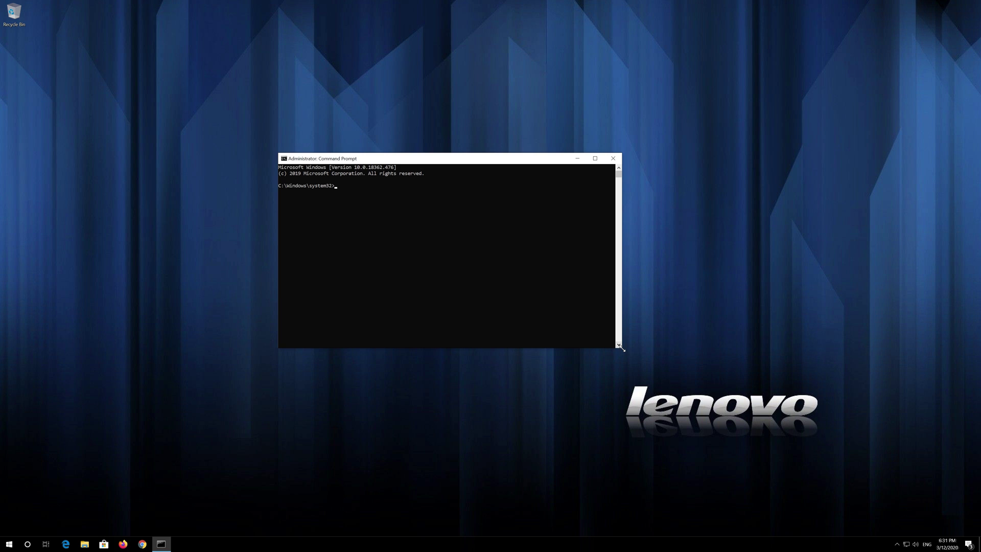
left_click_drag(622, 348, 680, 368)
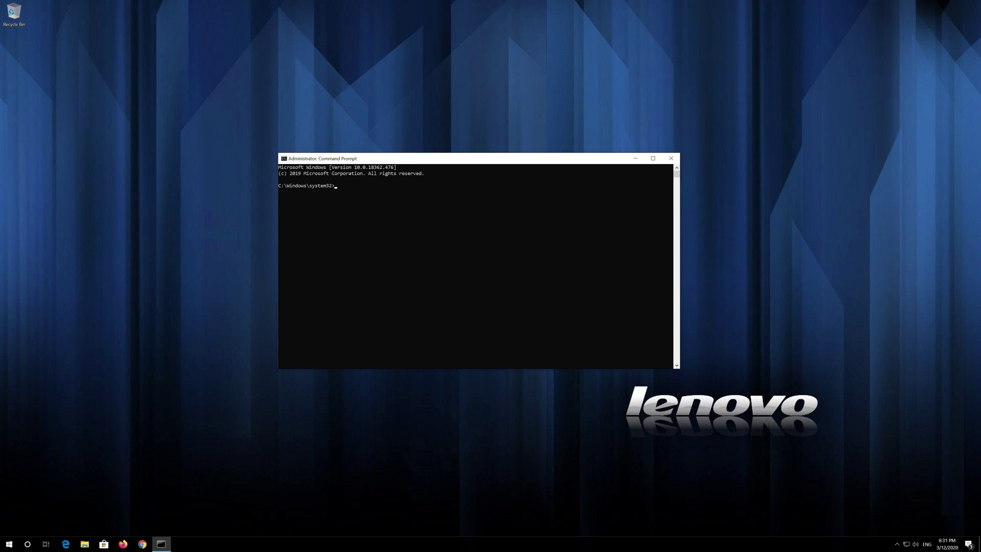
left_click_drag(539, 162, 548, 149)
type("netsh int ip reset C:\\res")
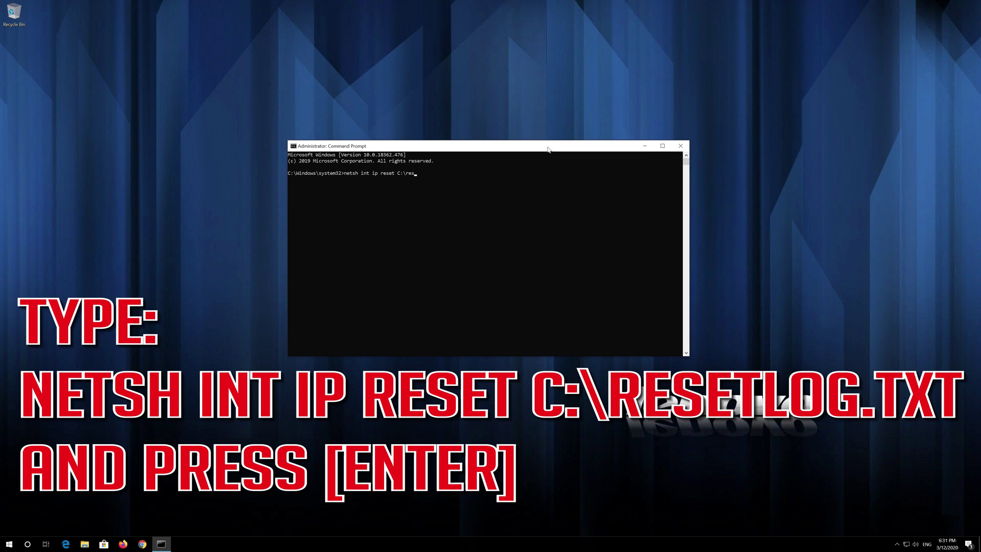
type("etlog.txt")
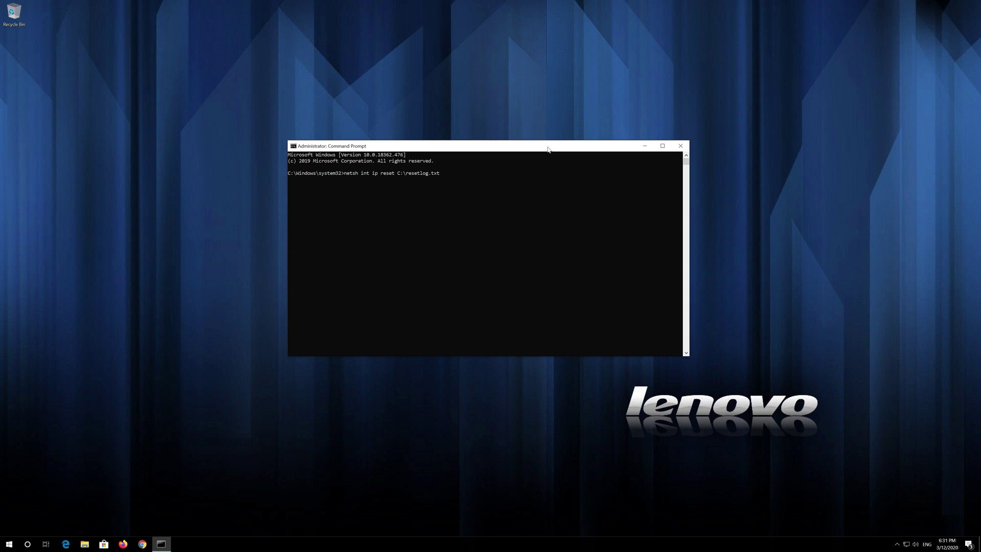
key("Return")
type("netsh winsock reset")
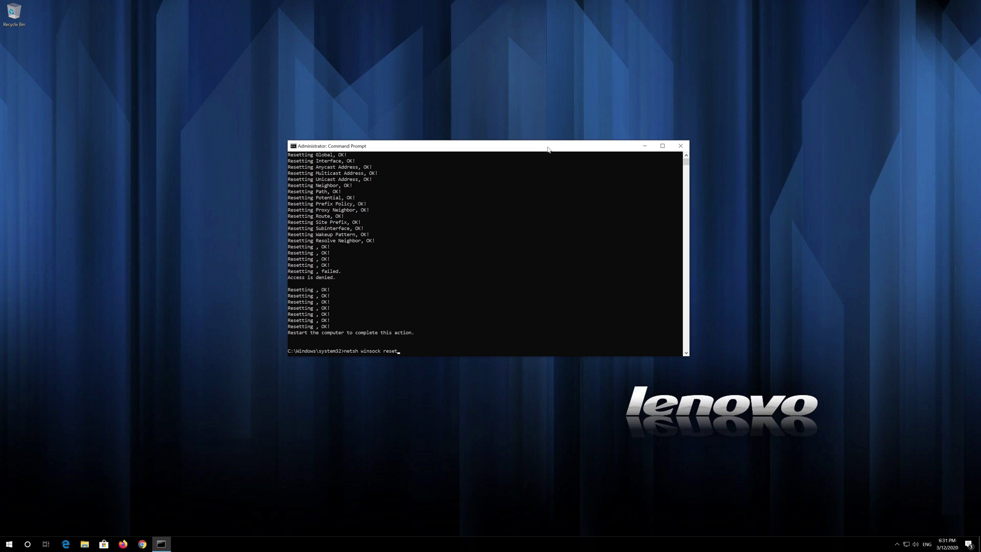
key("Return")
type("ipconfig /")
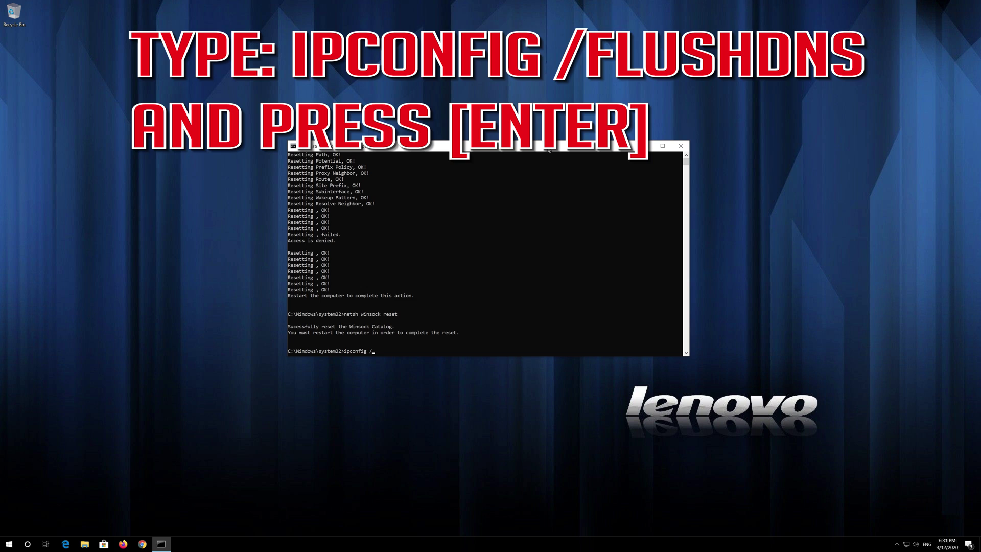
Flush the DNS cache with 'ipconfig /flushdns' and exit the Command Prompt
type("flushdns")
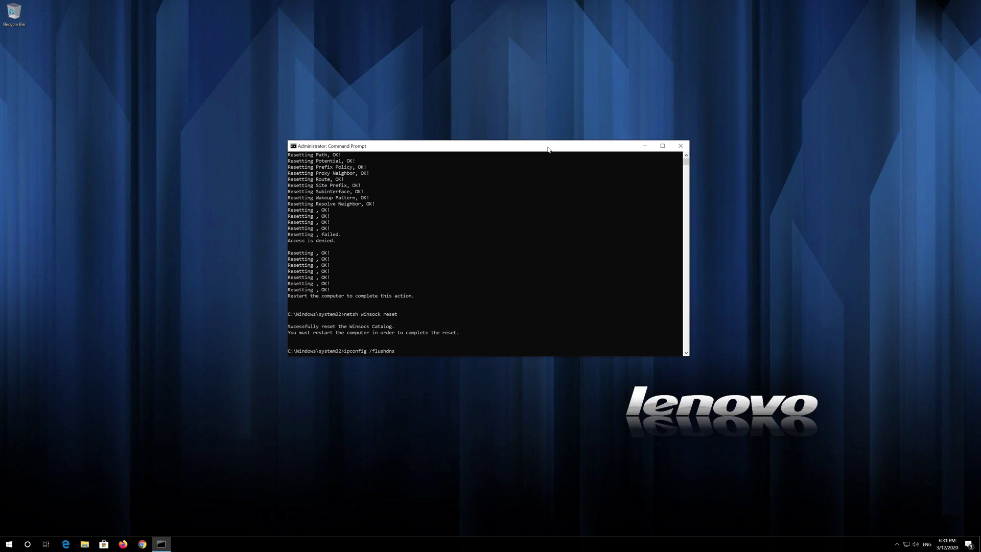
key("Return")
type("exit")
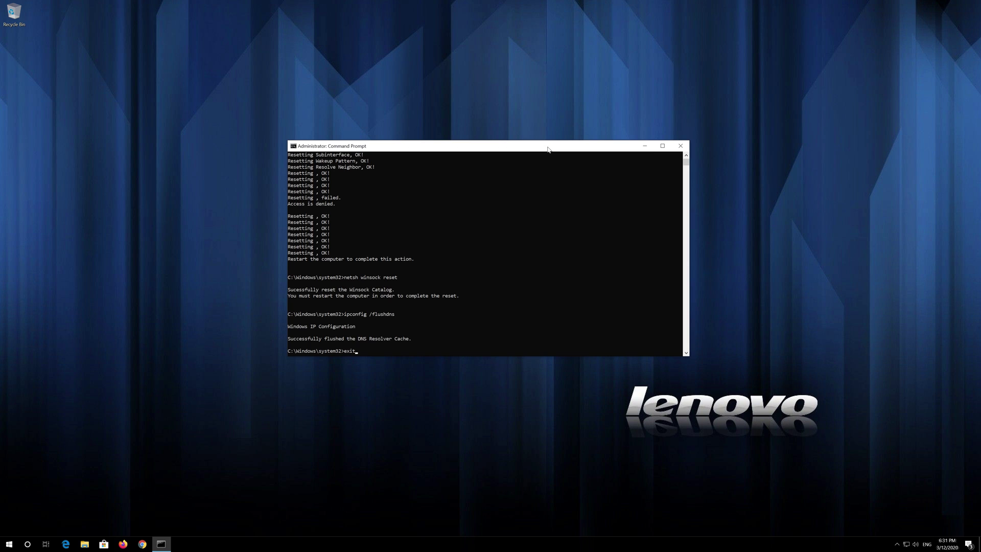
key("Return")
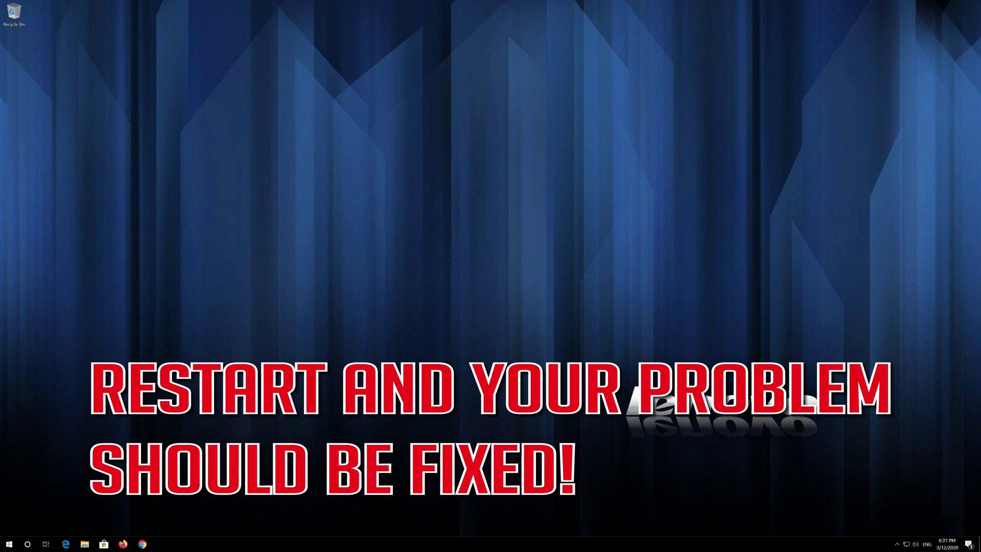
Search the Start menu for 'recovery option' and open the Settings Recovery page
left_click(6, 543)
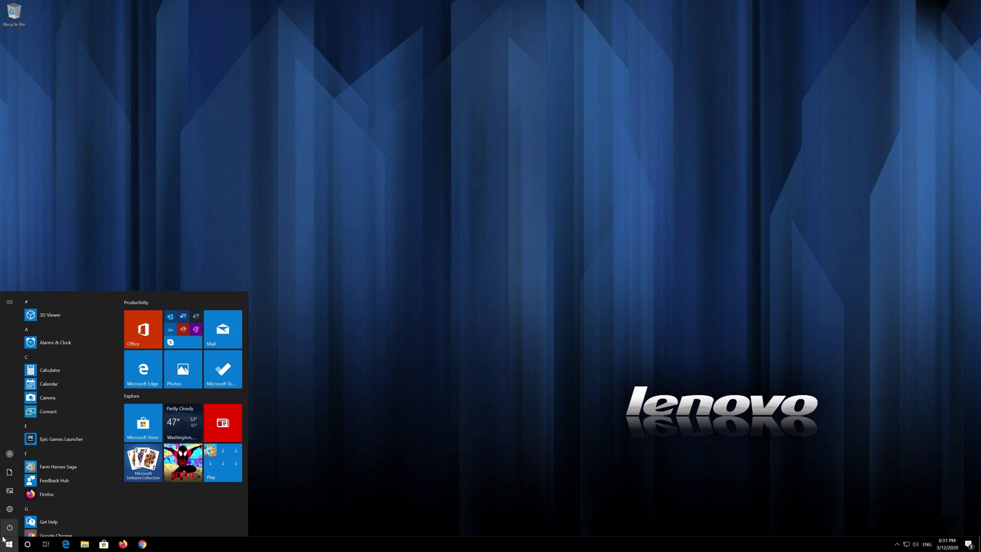
left_click(6, 531)
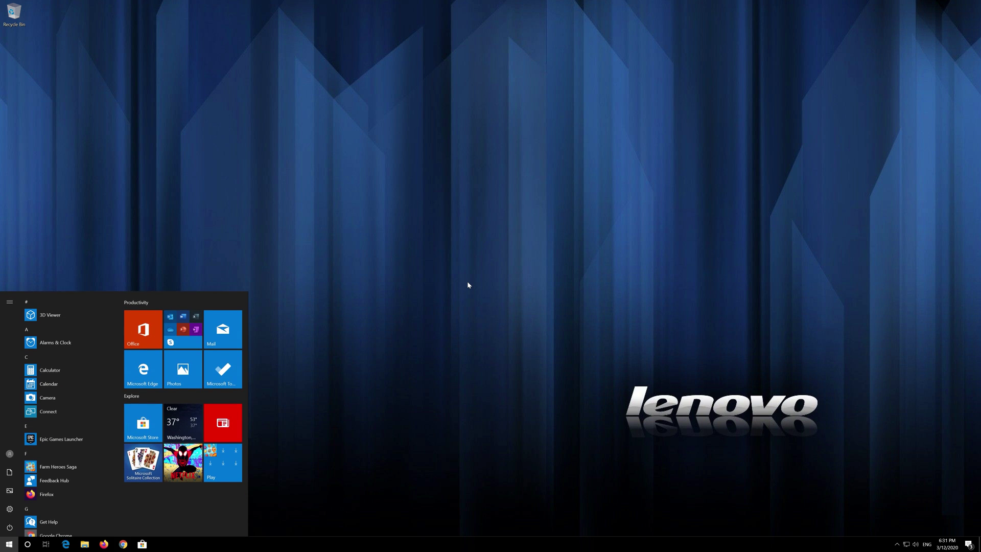
type("recov")
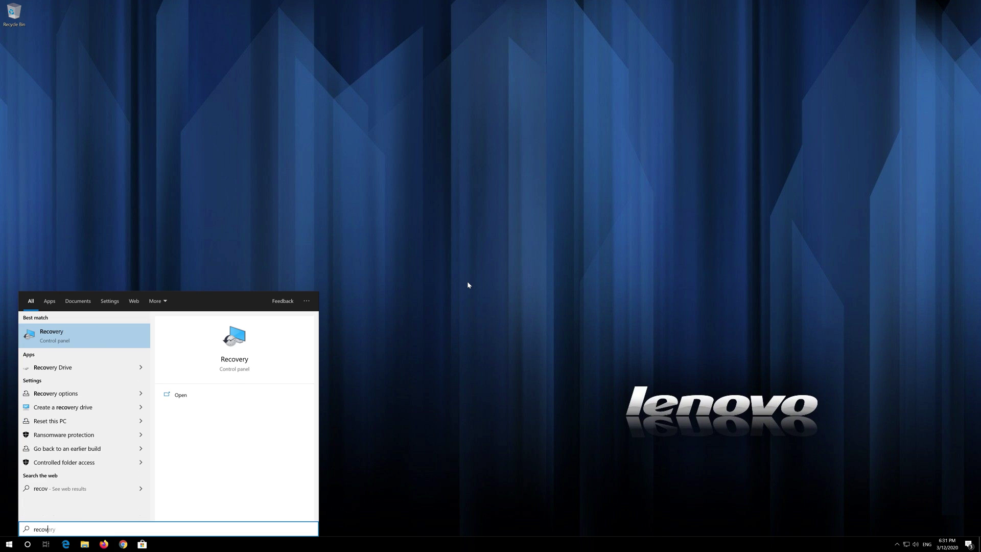
type("ery option")
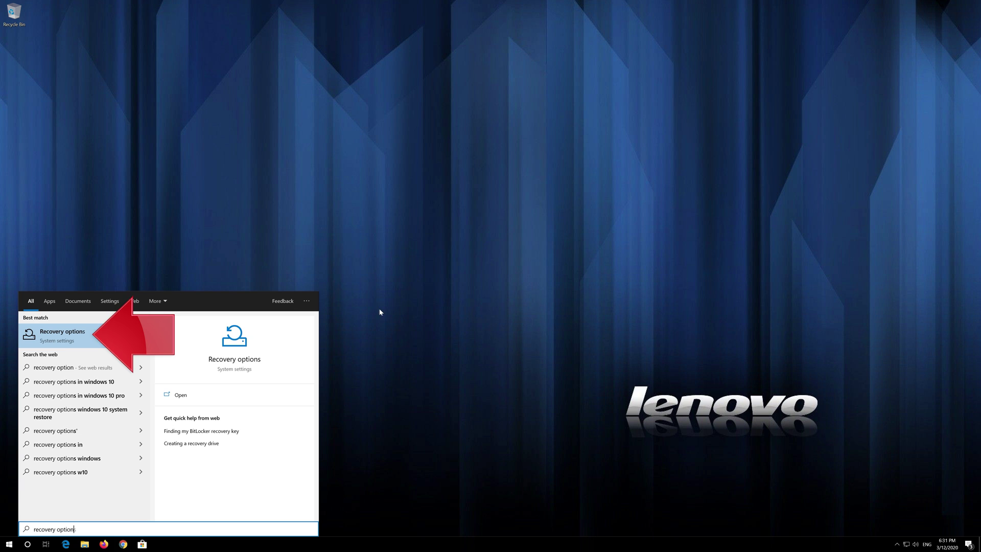
left_click(85, 337)
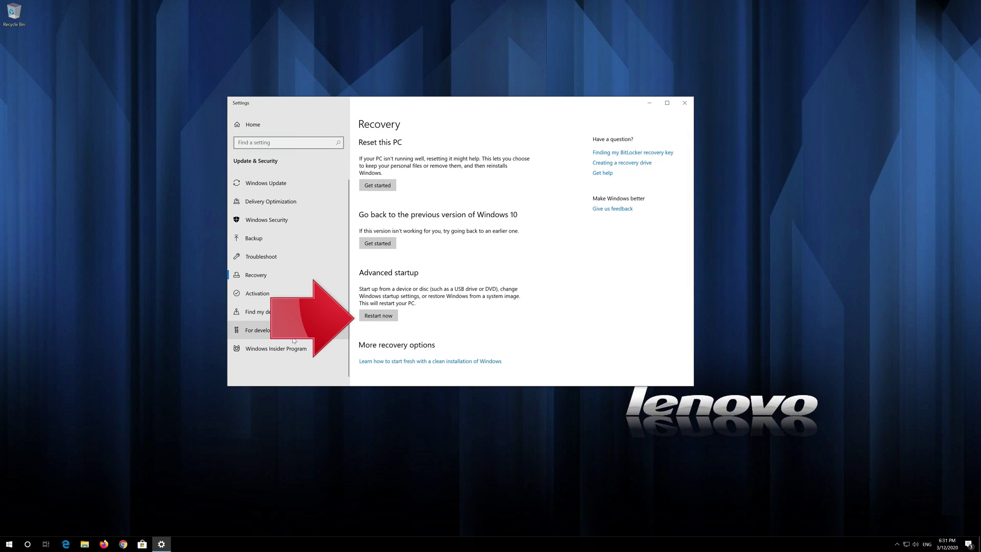
Choose Restart now under Advanced startup to reach the 'Choose an option' recovery screen
left_click(379, 317)
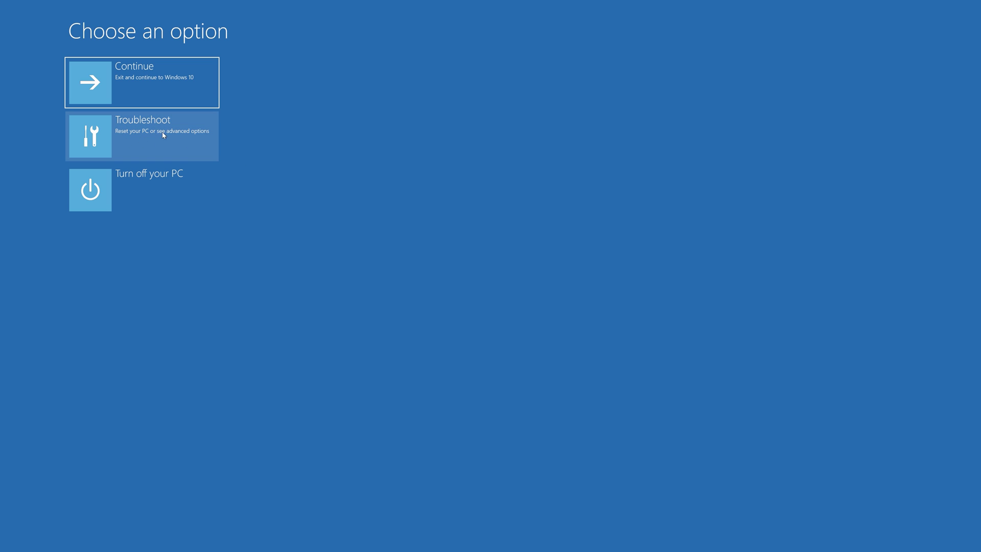
Launch System Restore from Troubleshoot's Advanced options in the recovery environment
left_click(158, 139)
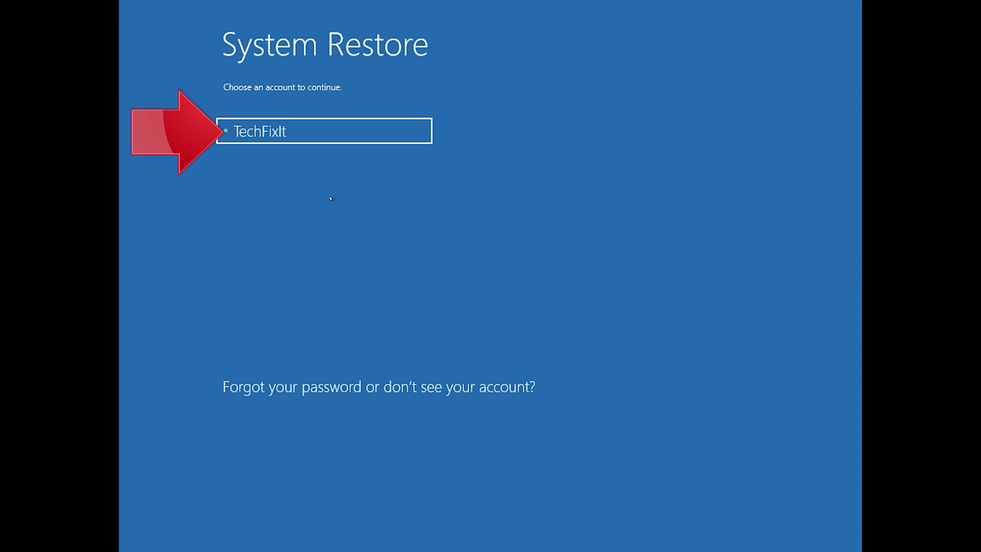
Choose the account, select the 1/10/2020 manual restore point, and confirm restoring to it
left_click(334, 132)
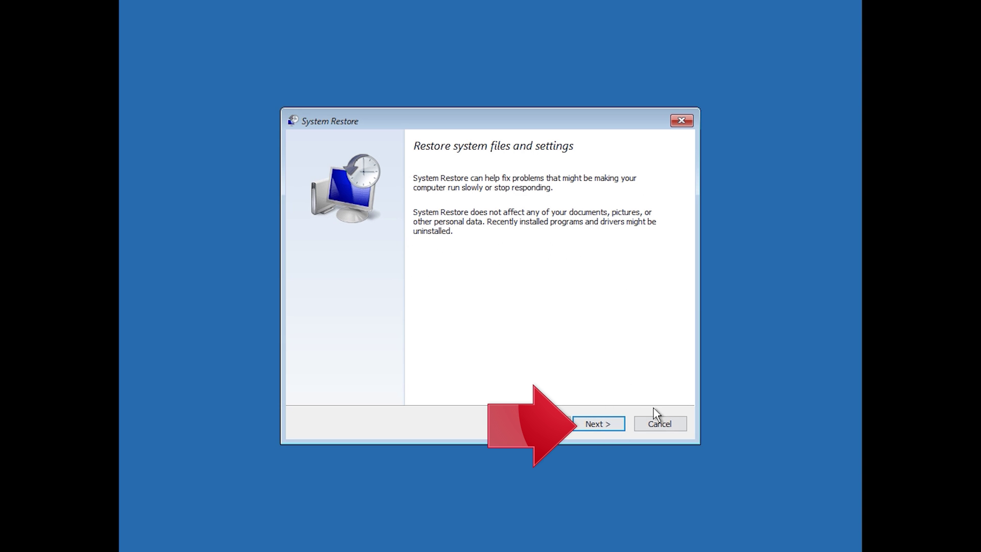
left_click(599, 424)
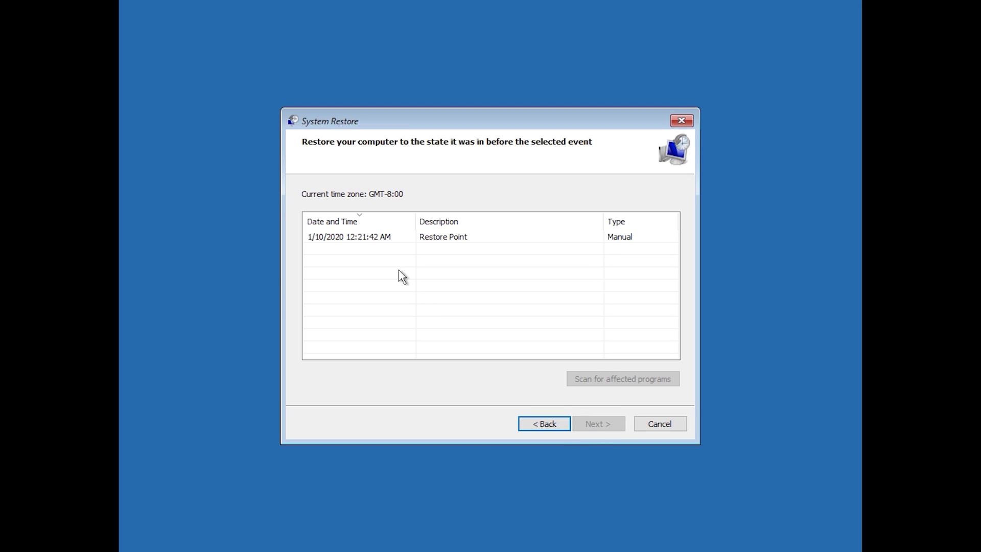
left_click(349, 238)
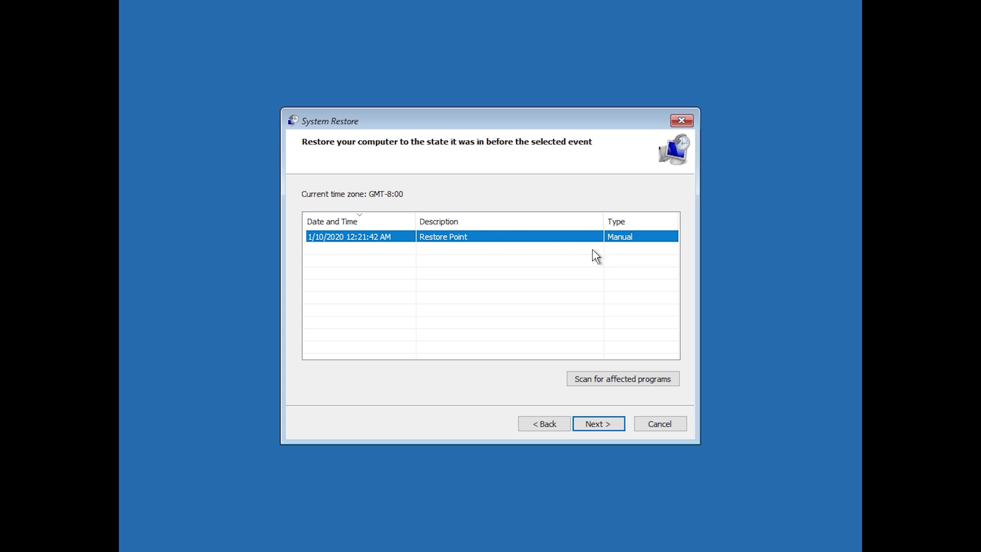
left_click(602, 429)
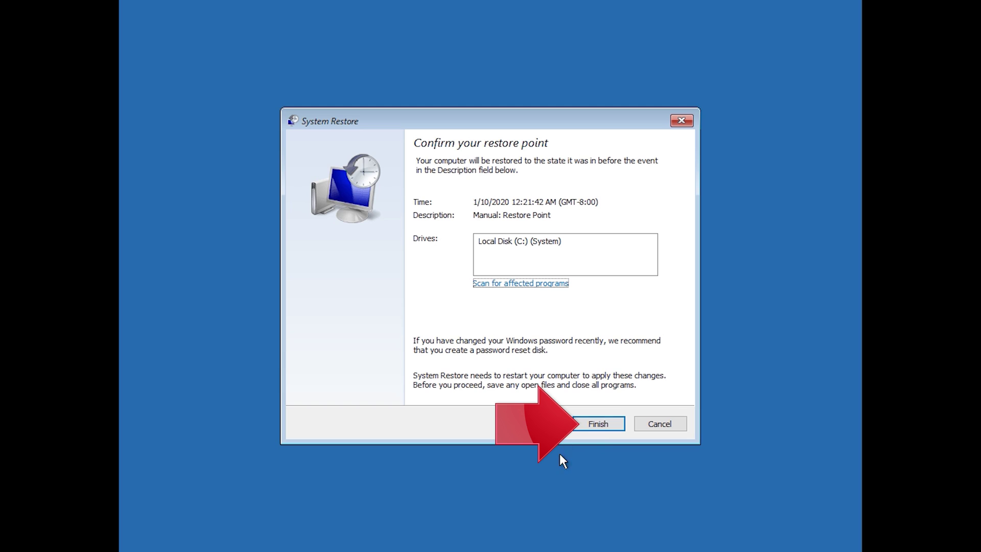
left_click(601, 432)
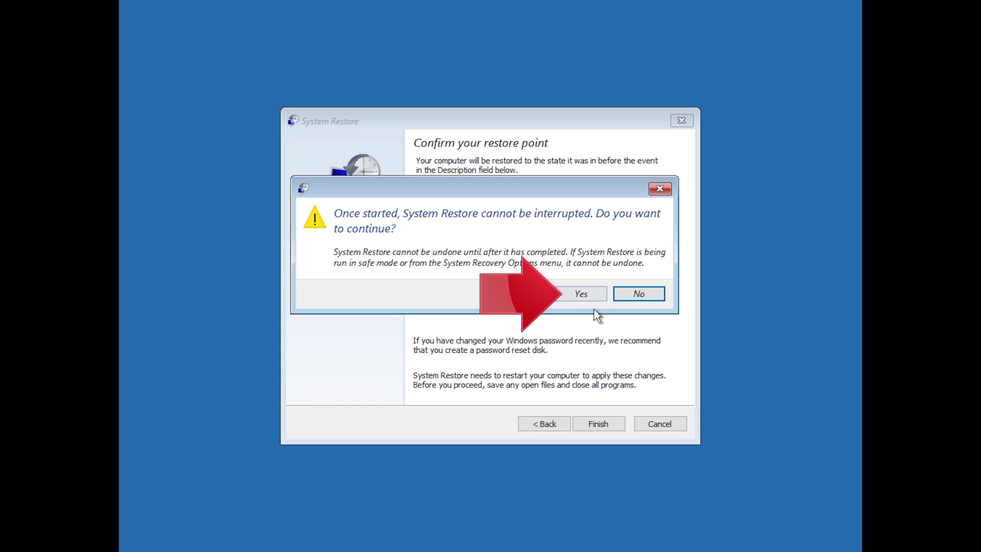
left_click(580, 297)
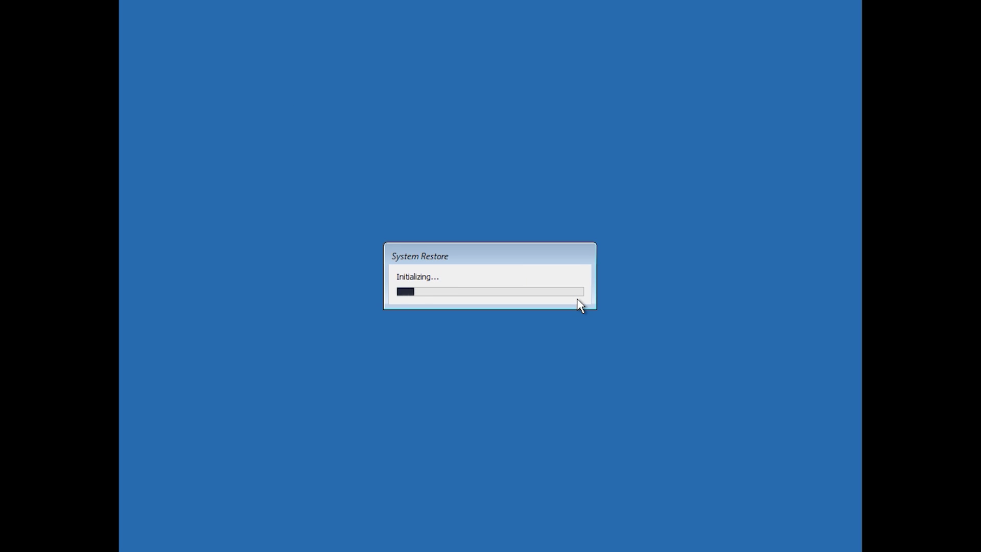